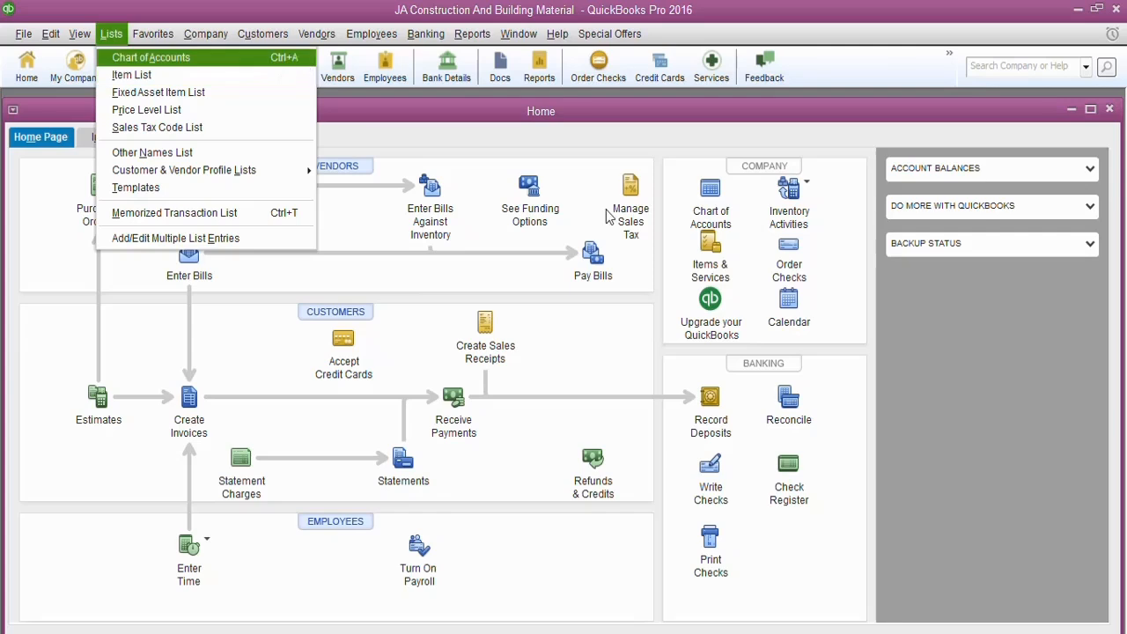
Open the Chart of Accounts from the home page and view it full-size
key("Escape")
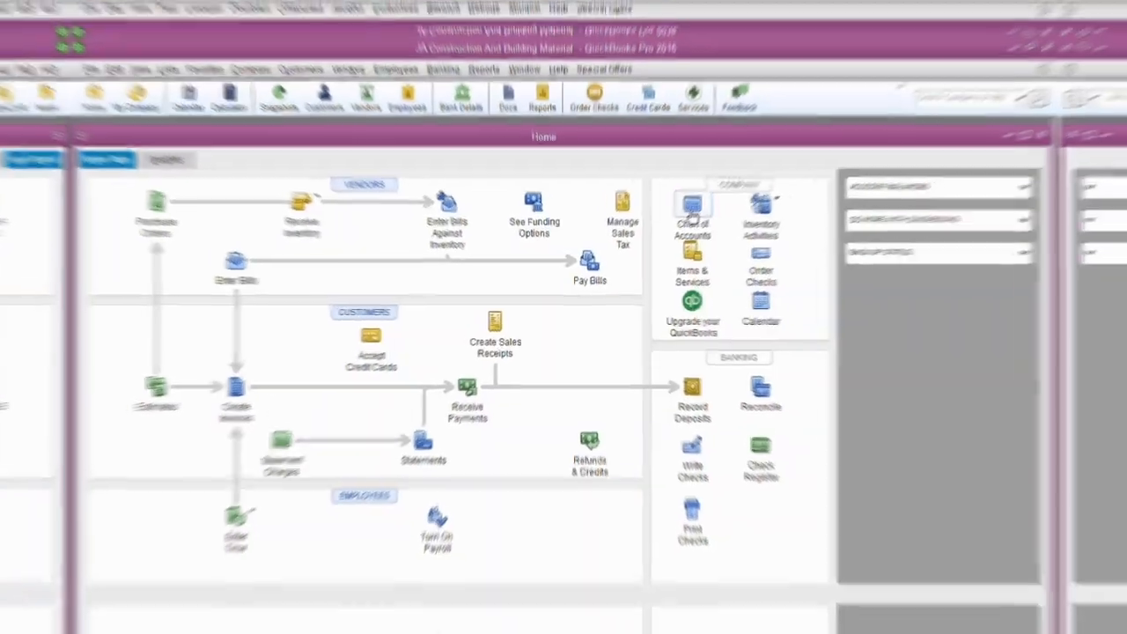
left_click(710, 202)
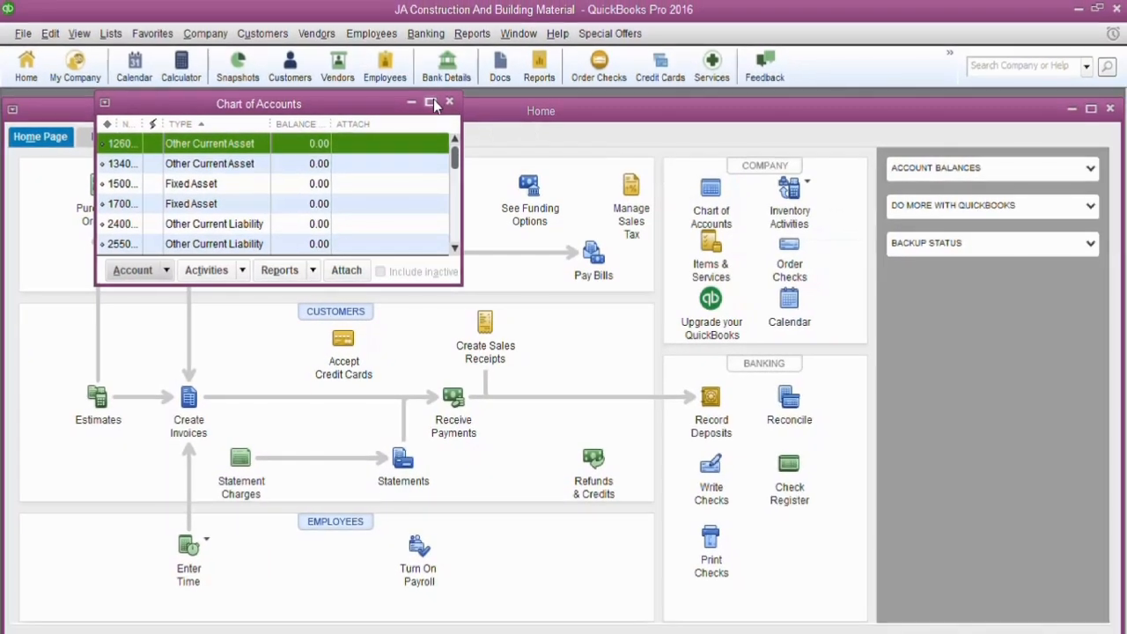
left_click(431, 103)
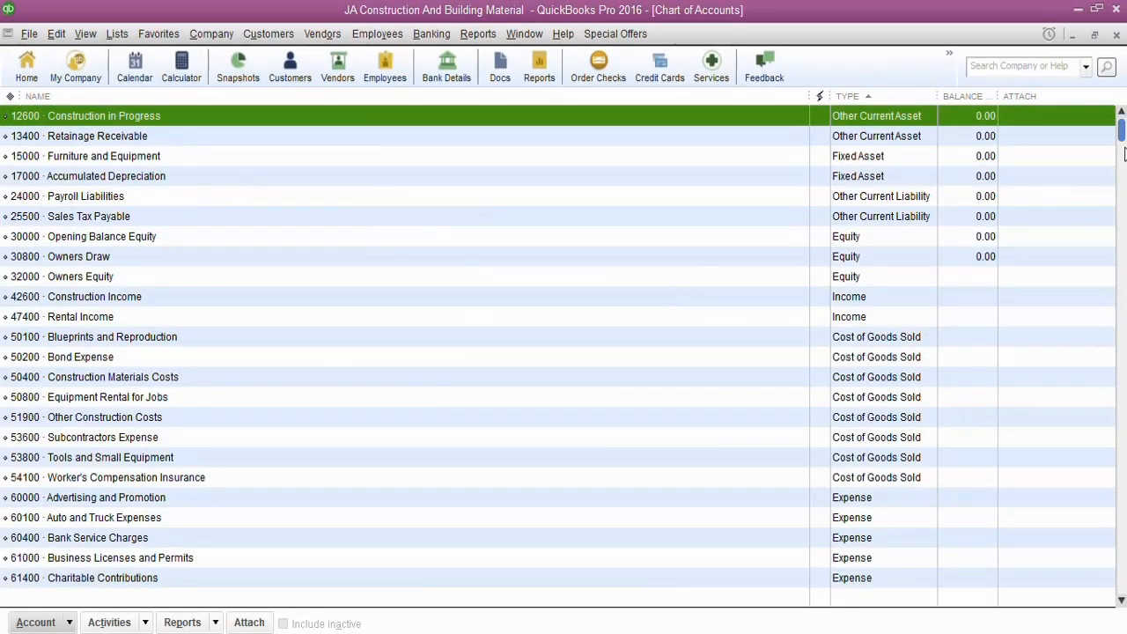
mouse_move(1122, 136)
left_mouse_down()
mouse_move(1112, 602)
mouse_move(1100, 569)
mouse_move(1110, 138)
left_mouse_up()
Review the company-wide Accounting preferences for the use of account numbers
left_click(59, 33)
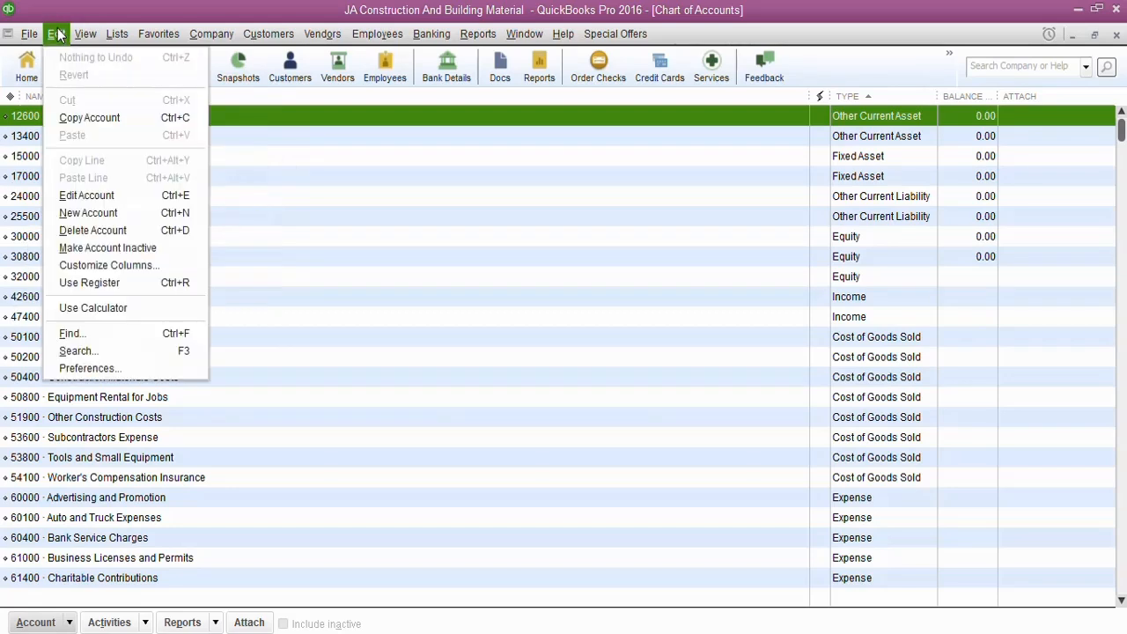
left_click(88, 368)
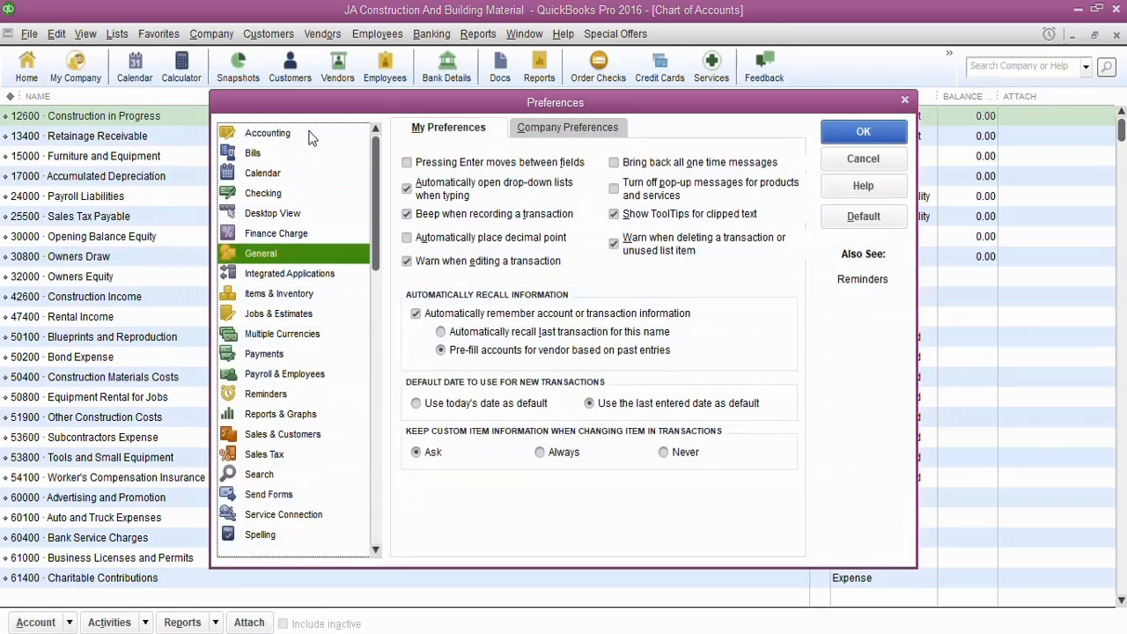
left_click(267, 133)
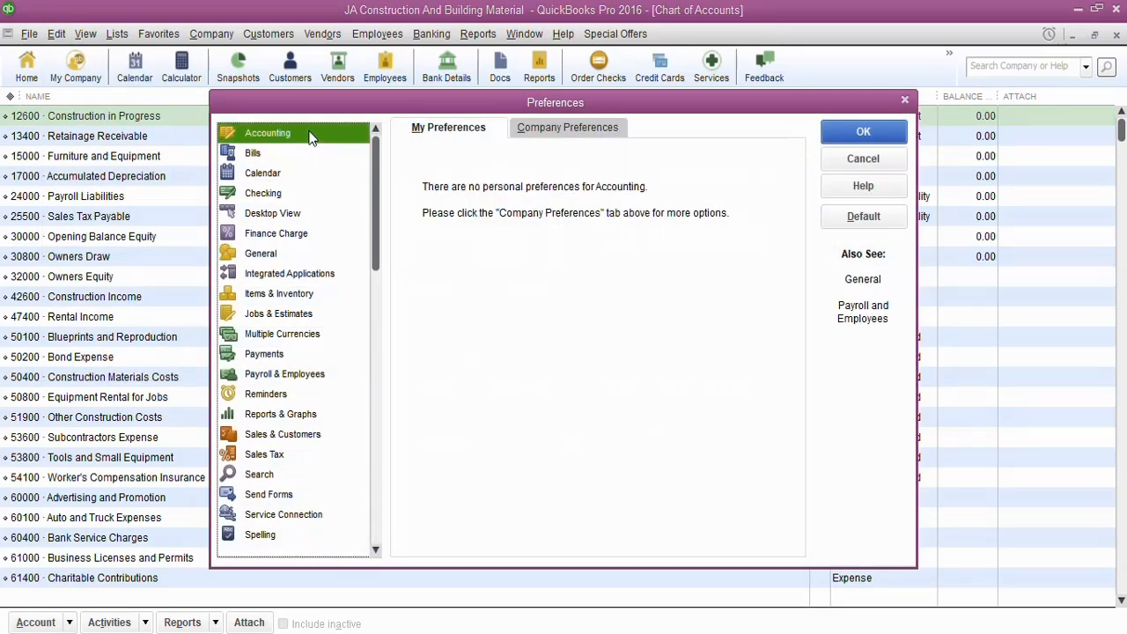
left_click(548, 129)
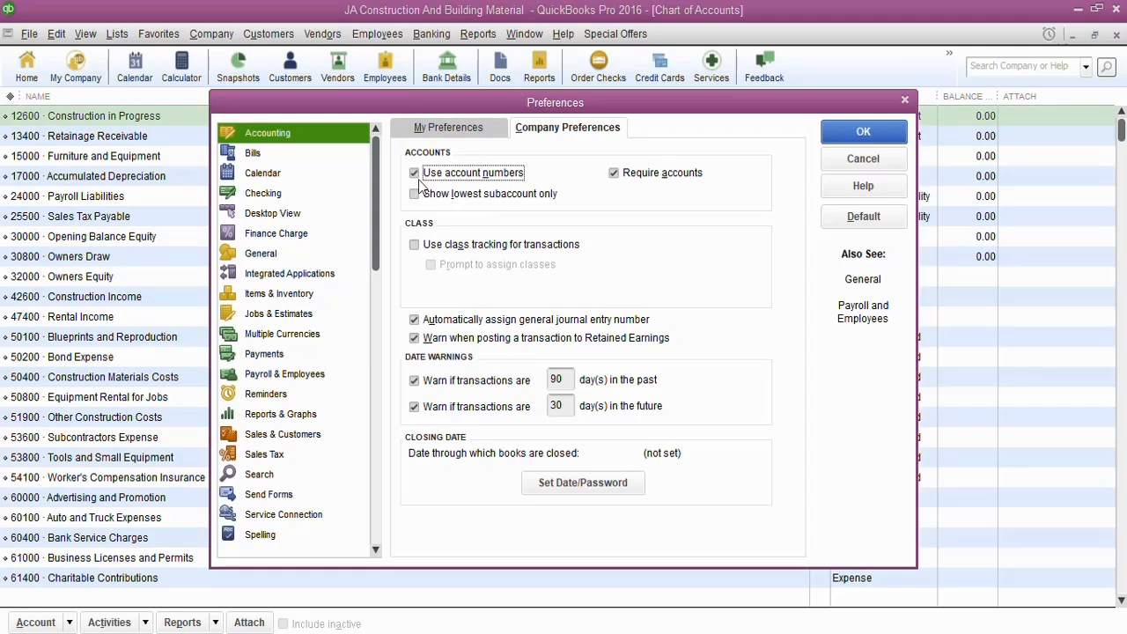
left_click(864, 131)
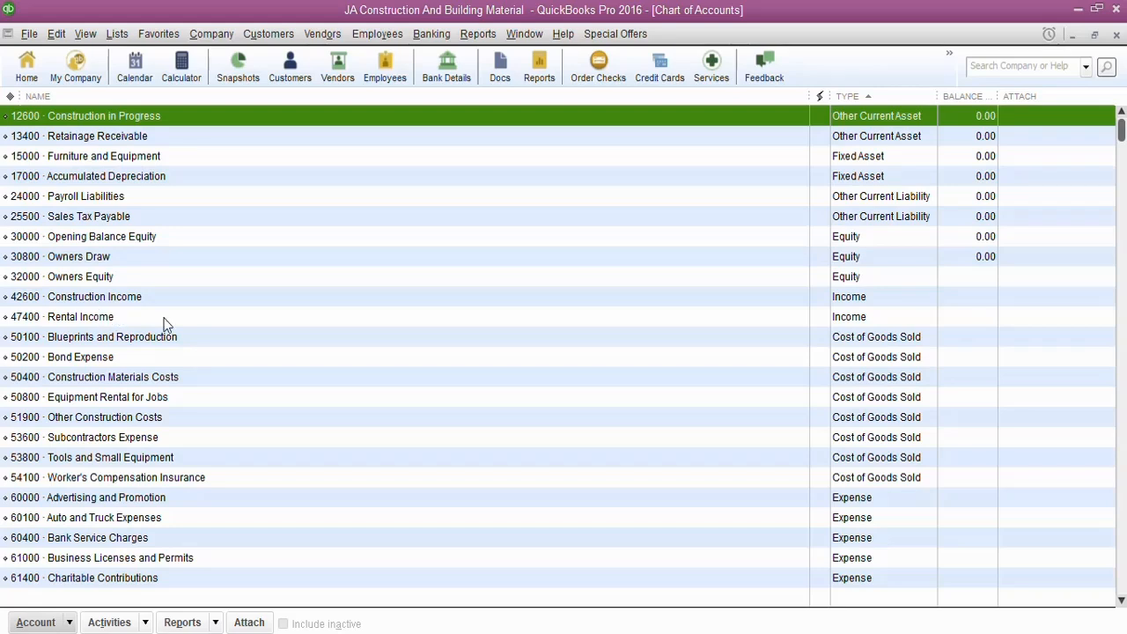
Start a new account in the Chart of Accounts with Income as its account type
left_click(43, 625)
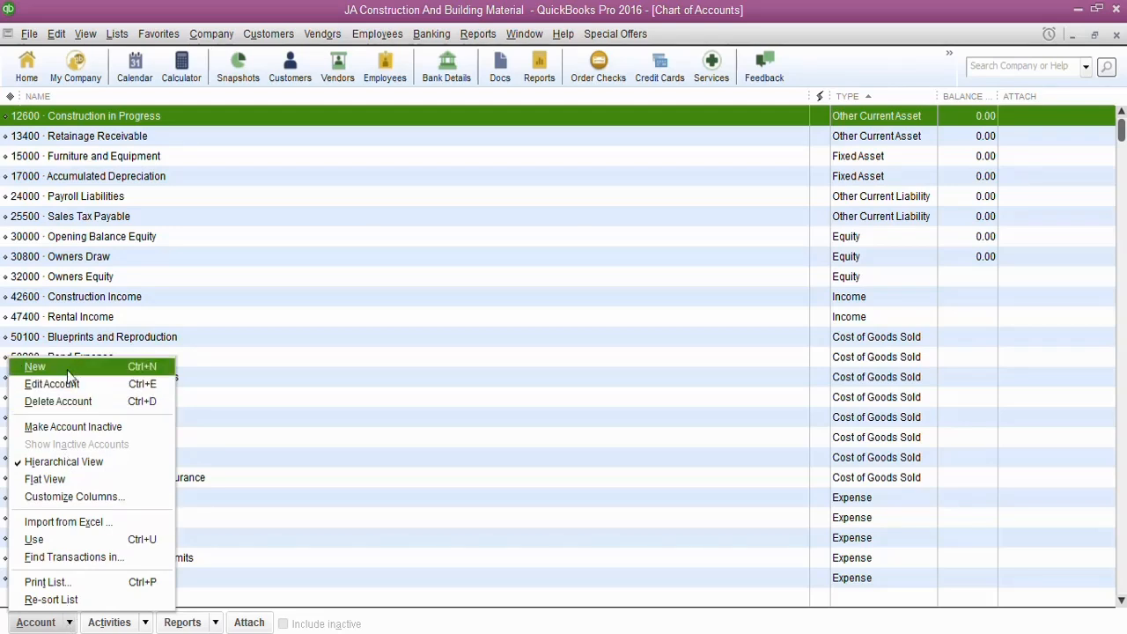
left_click(69, 623)
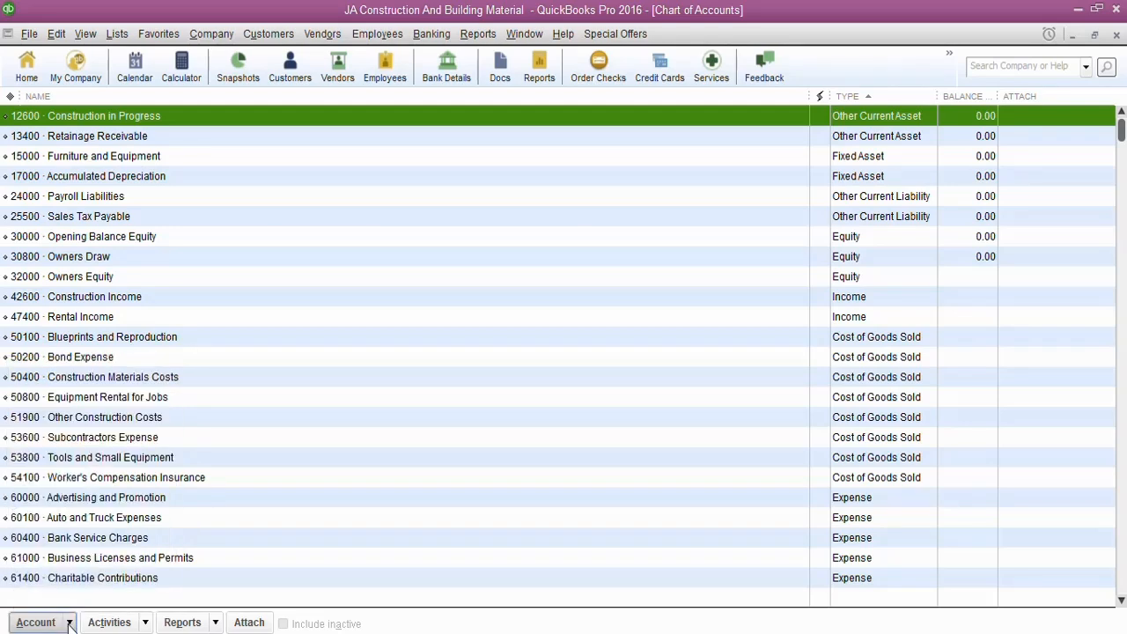
left_click(69, 624)
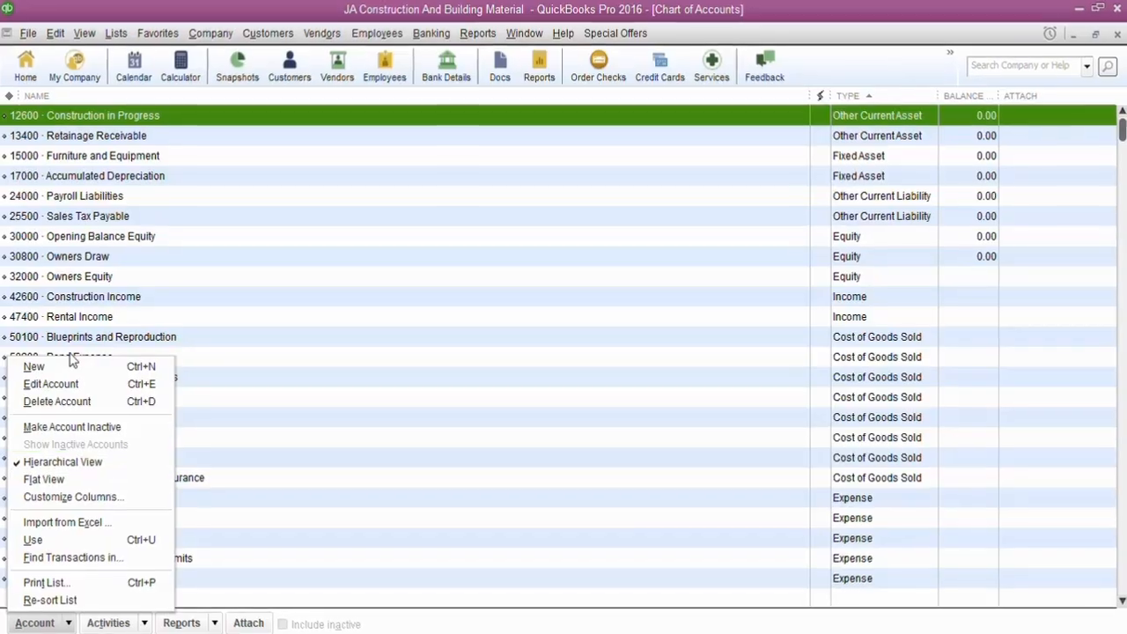
left_click(37, 372)
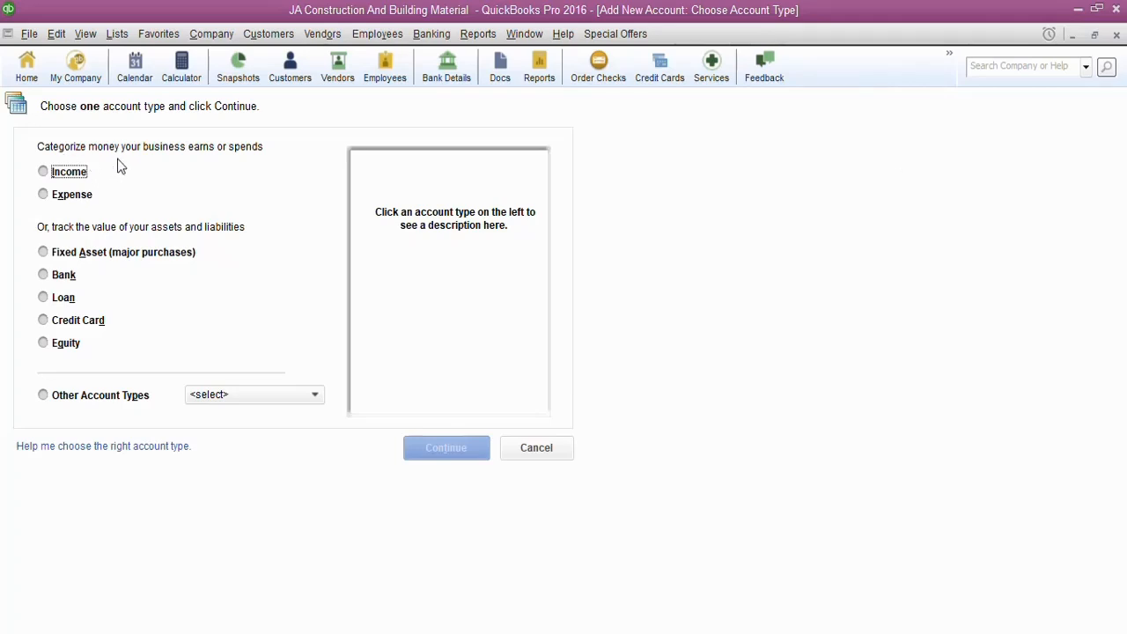
left_click(45, 173)
left_click(46, 175)
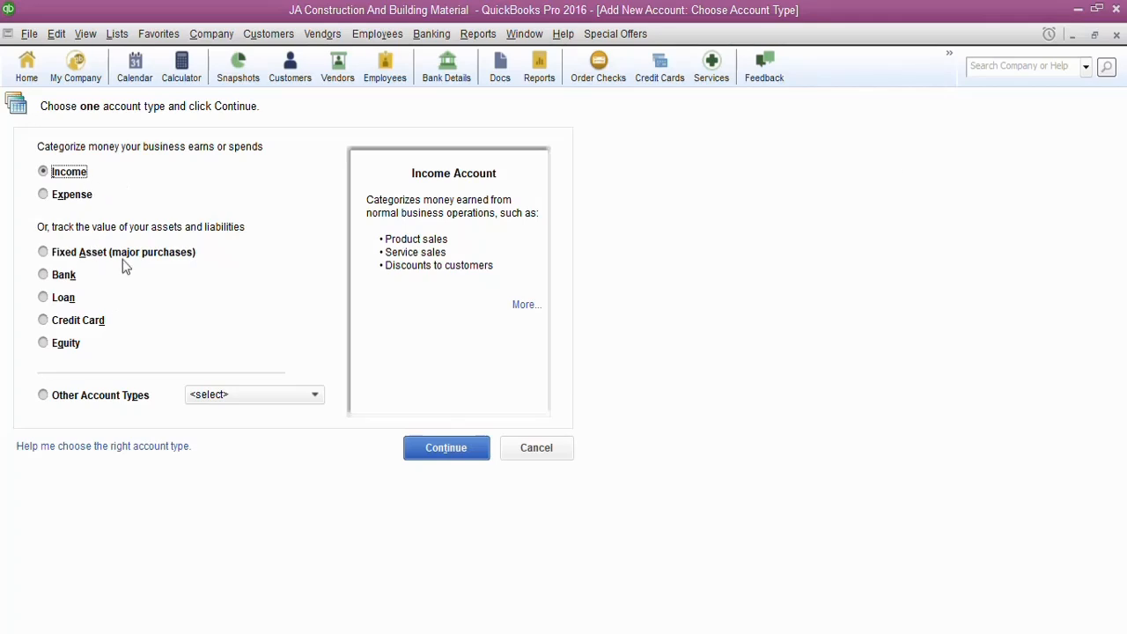
left_click(243, 398)
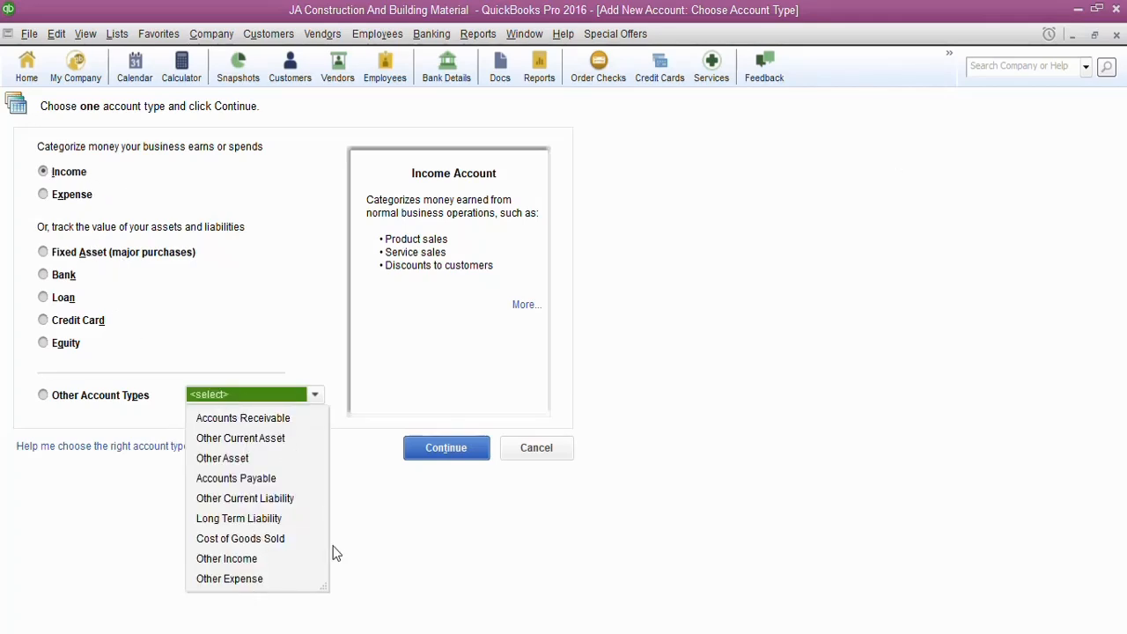
left_click(393, 489)
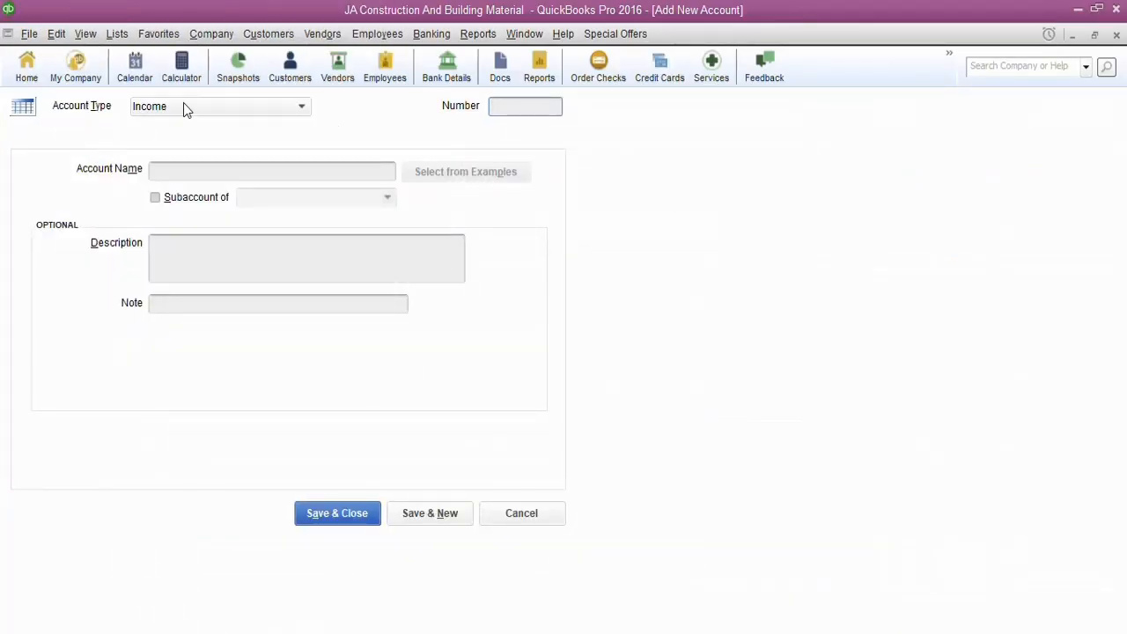
Set the new income account's number to 41545 and its name to Income From Building Material
left_click(502, 109)
type("41545")
left_click(161, 173)
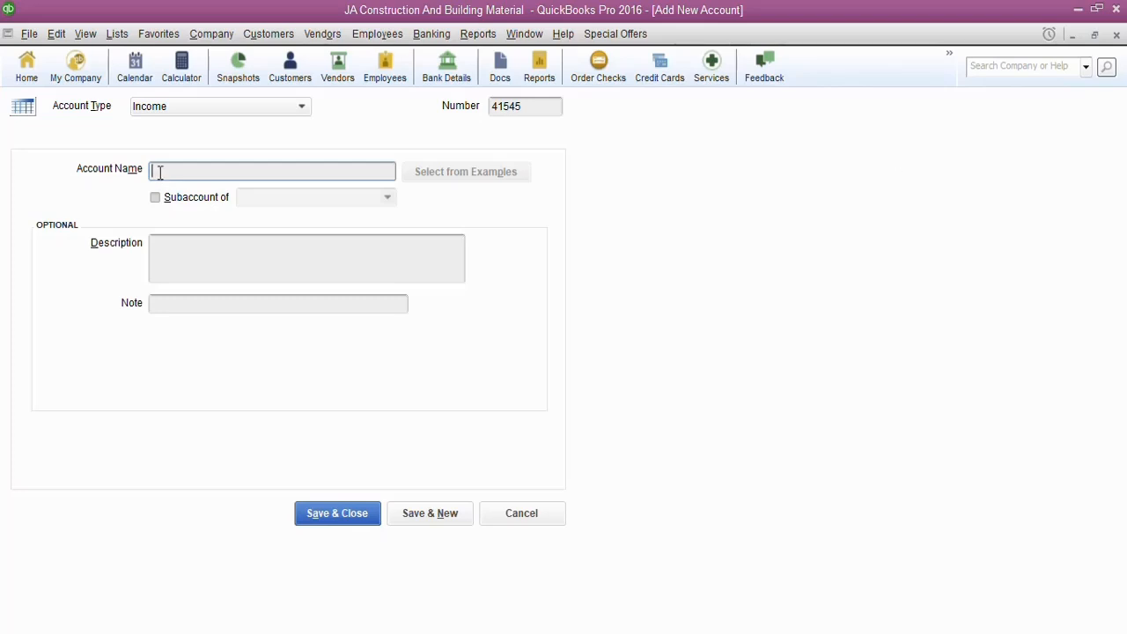
type("Income From Building Material")
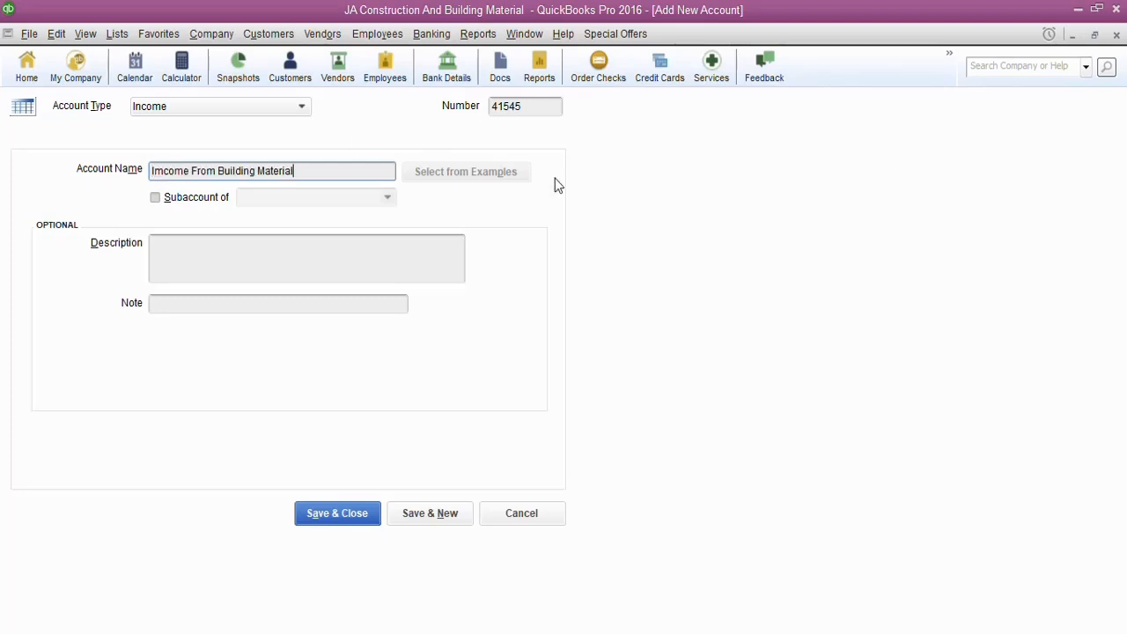
left_click(164, 171)
key("BackSpace")
type("n")
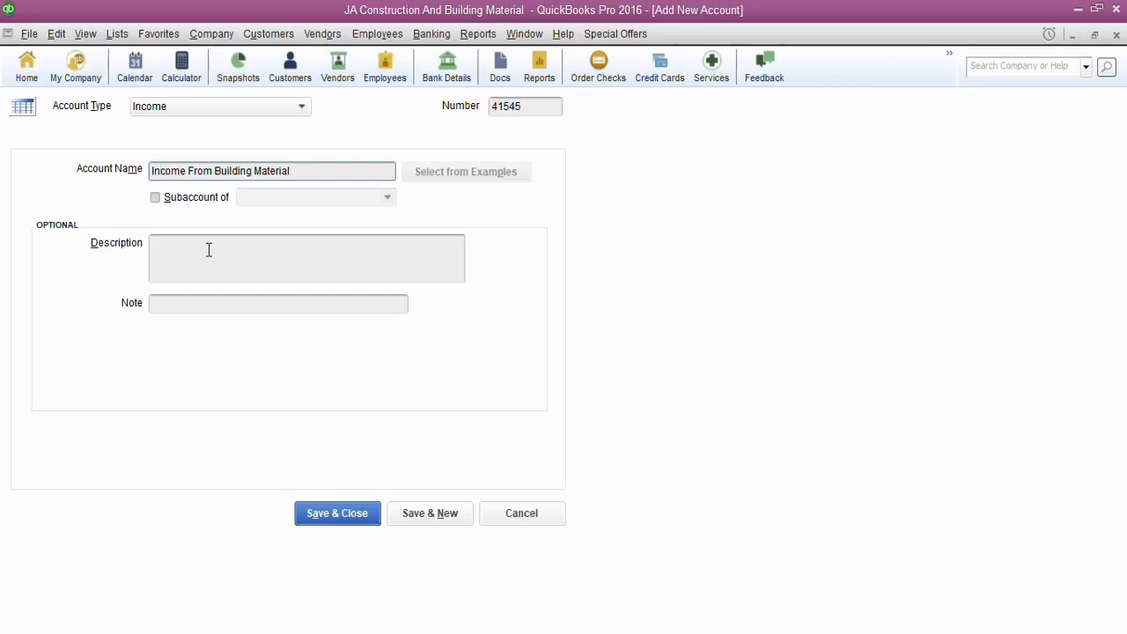
Paste the copied text as the new income account's description and save the account
left_click(208, 249)
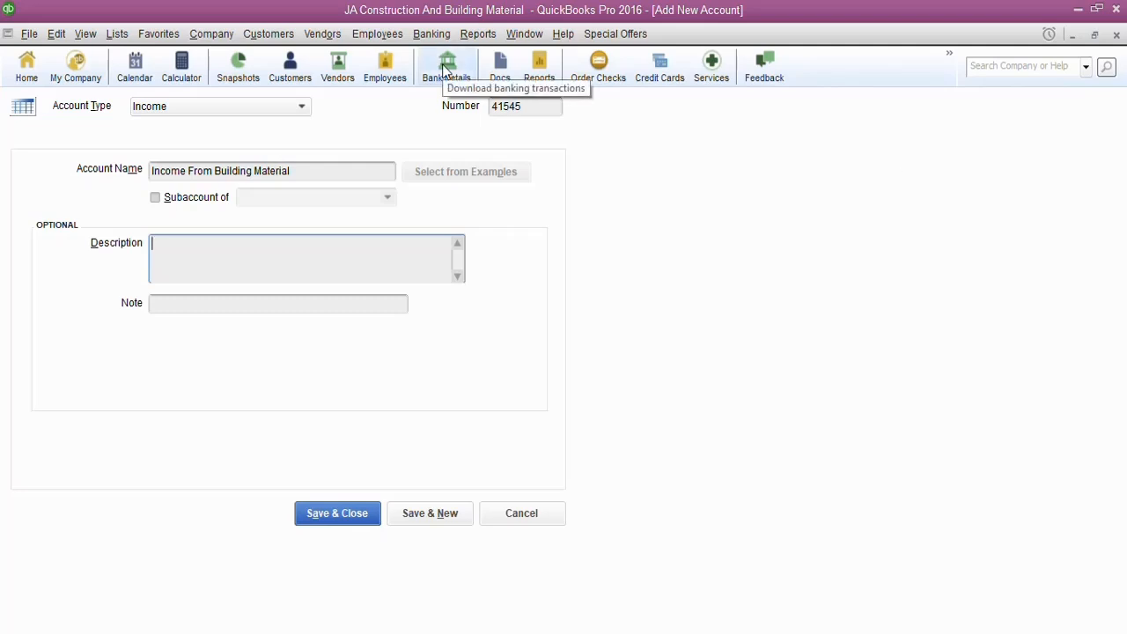
left_click(177, 242)
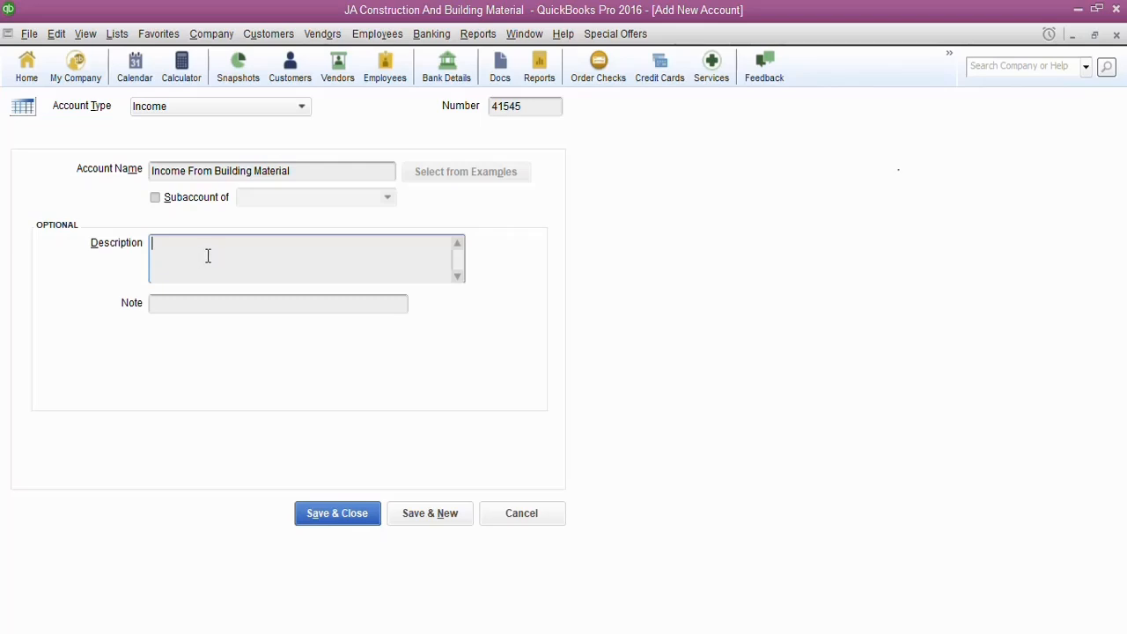
type("Income From Building Material")
left_click(351, 512)
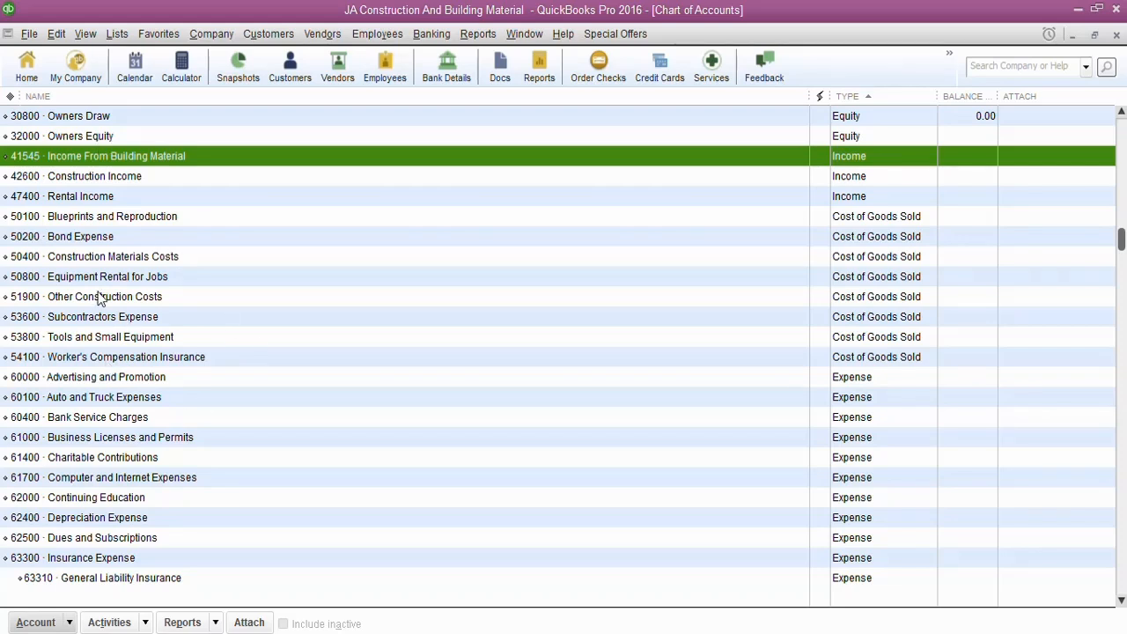
left_click(69, 623)
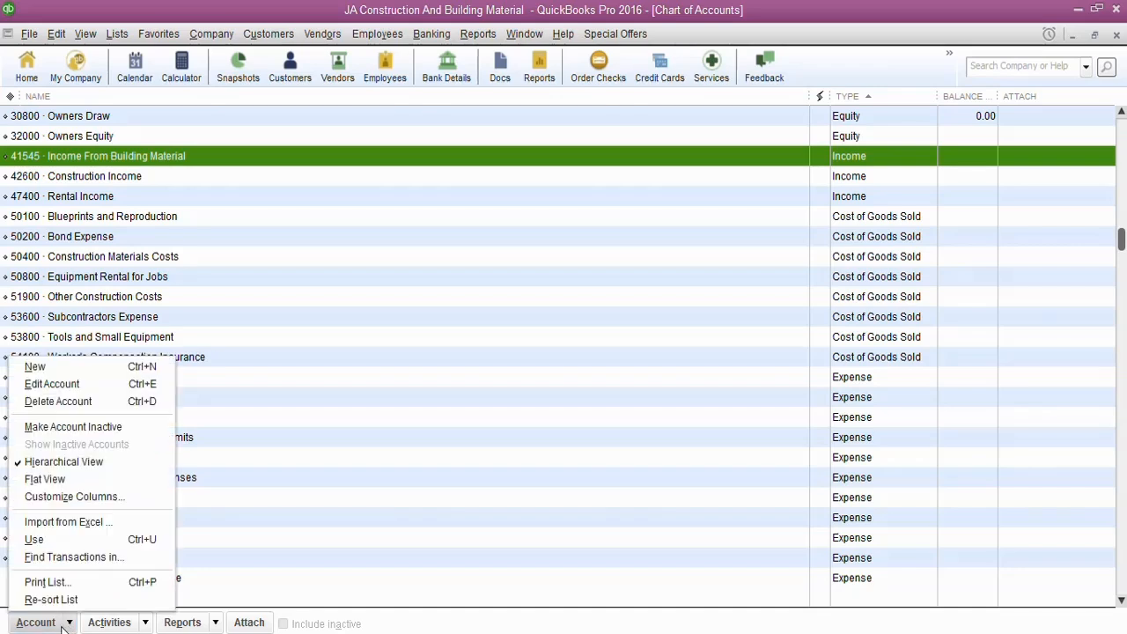
left_click(99, 370)
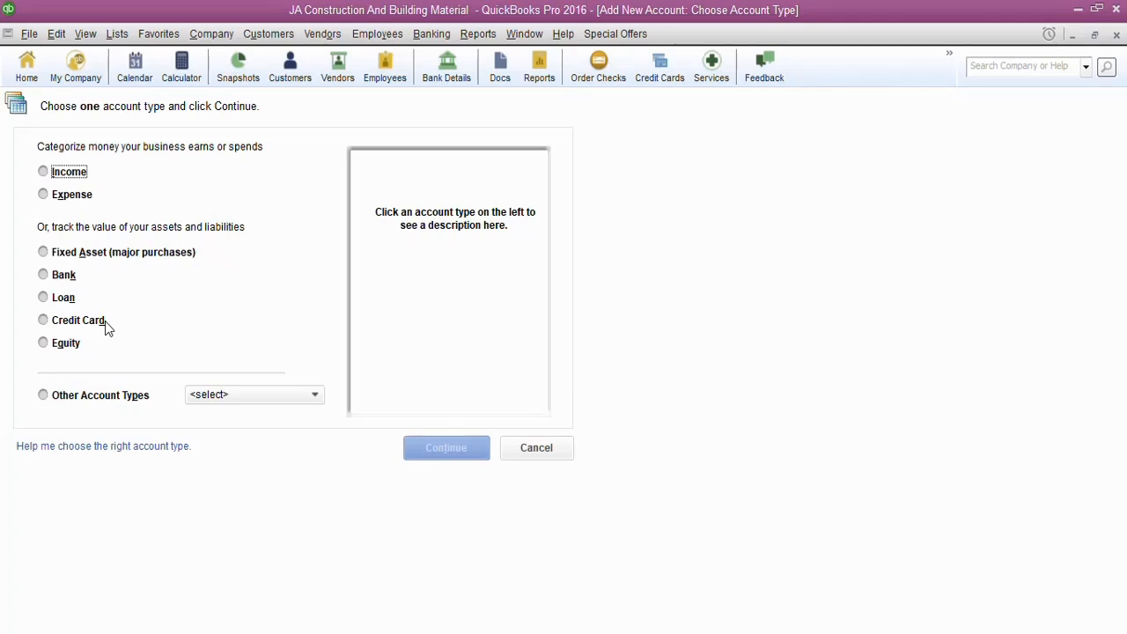
left_click(42, 176)
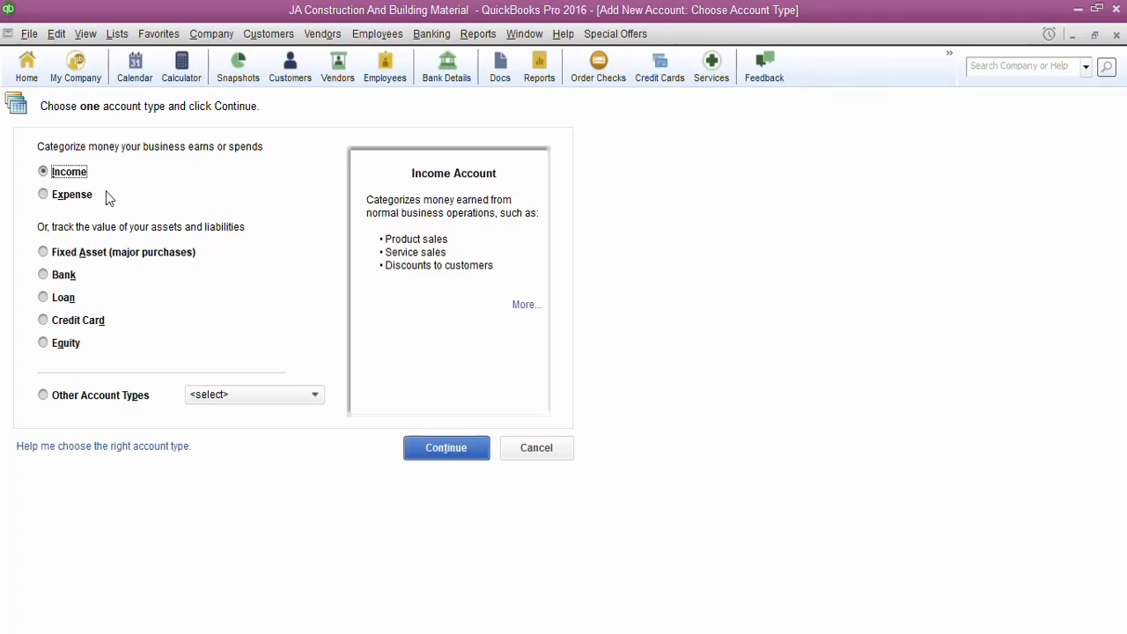
left_click(465, 461)
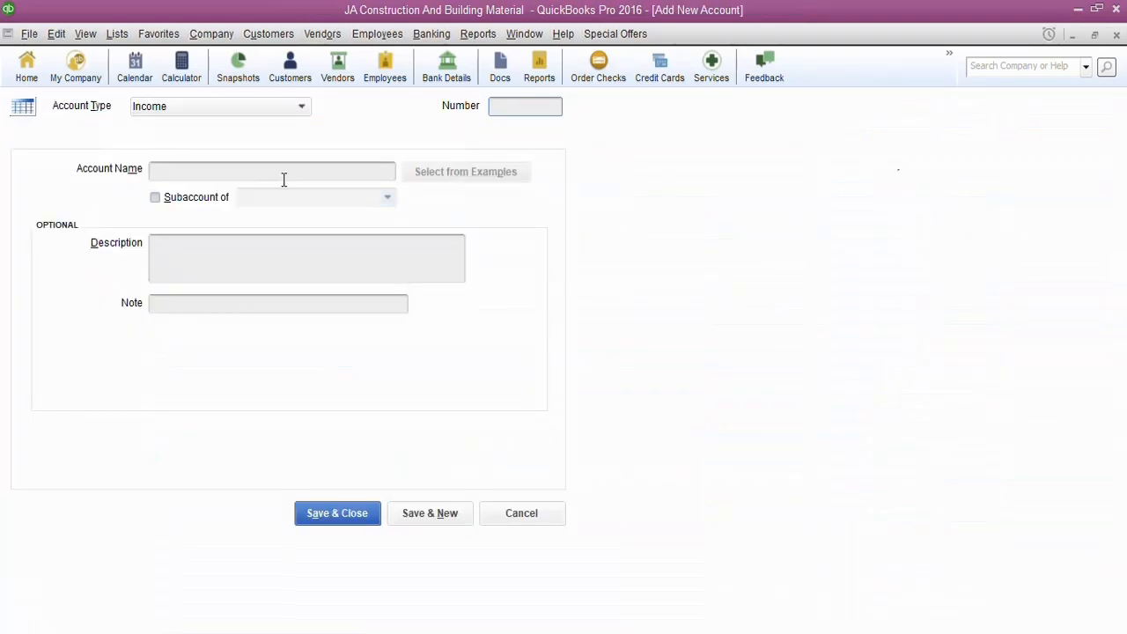
left_click(496, 109)
left_click(500, 515)
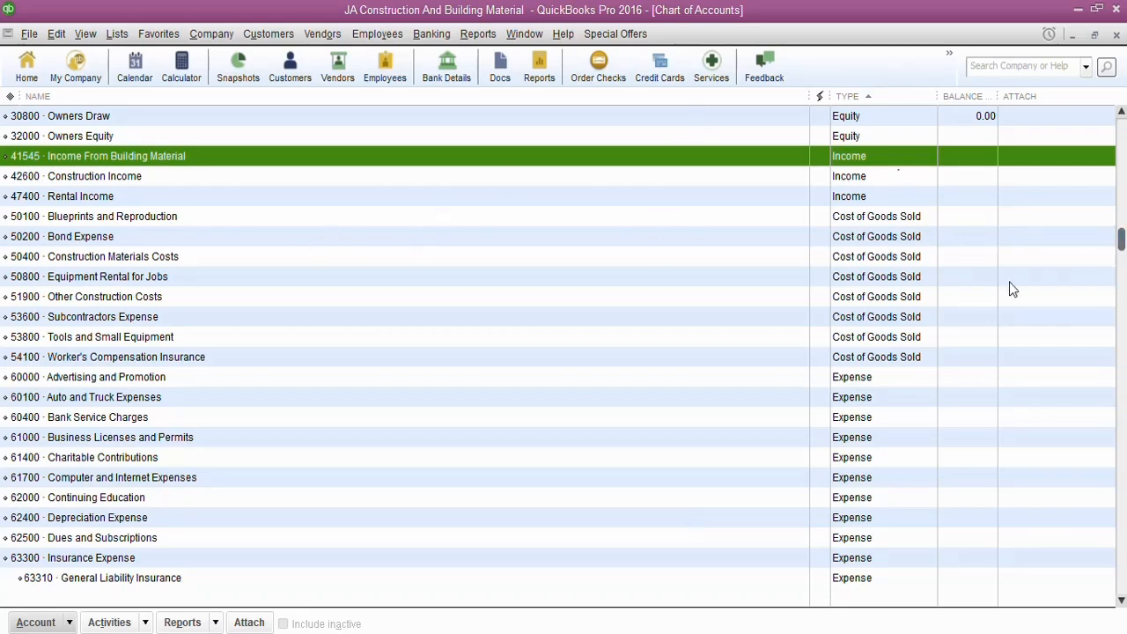
Rename the Miscellaneous Expense account to Other Expense and save the change
scroll(169, 556, "down", 4)
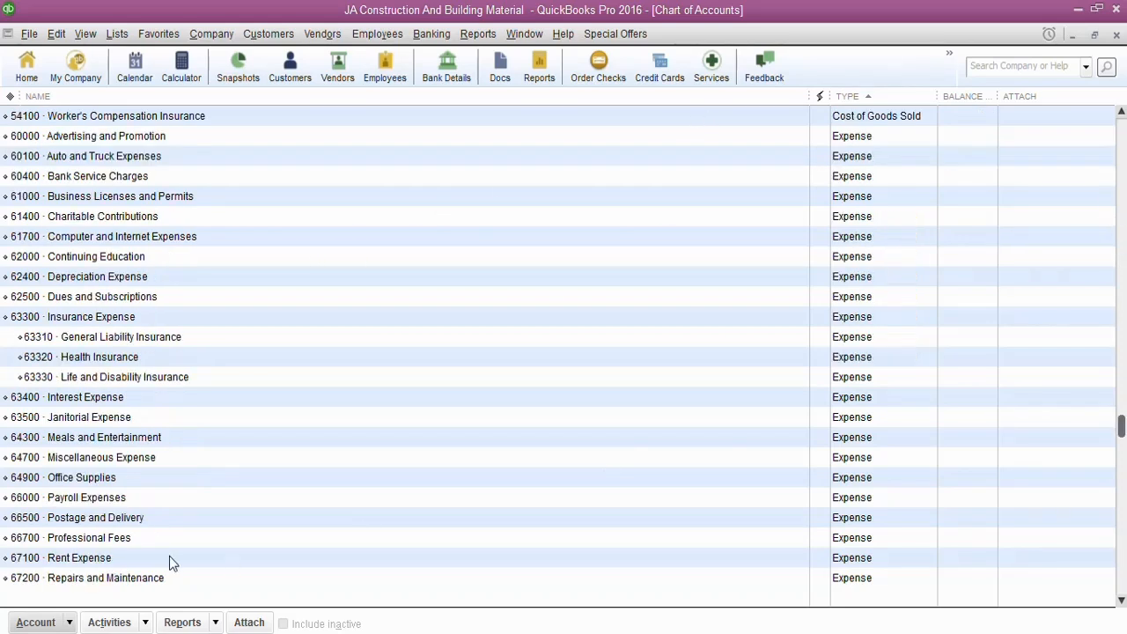
left_click(101, 463)
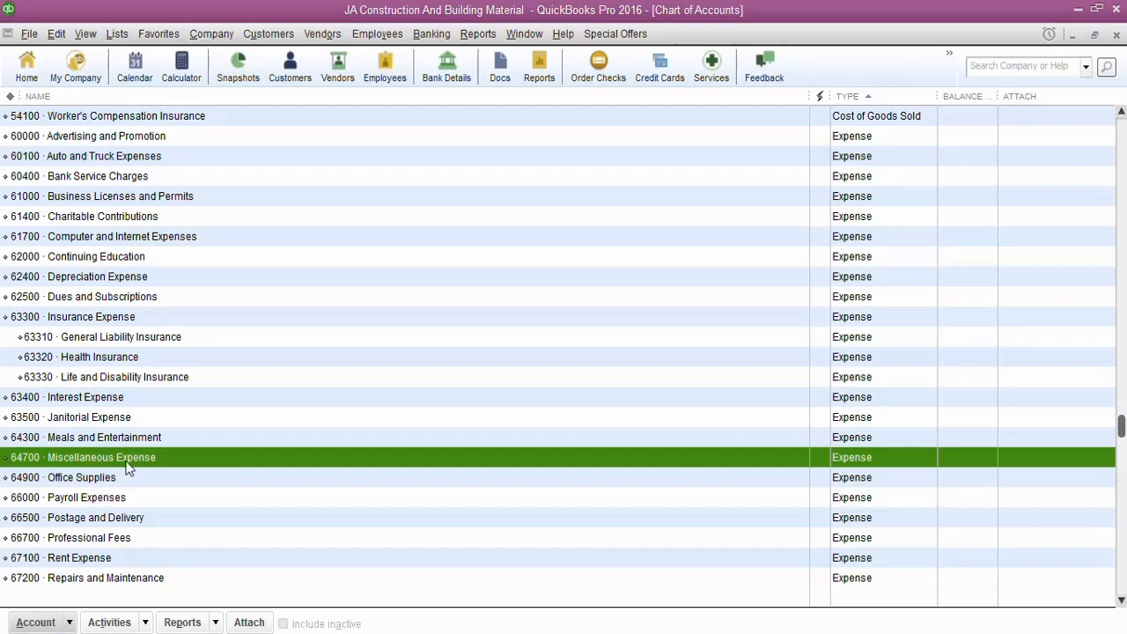
left_click(70, 623)
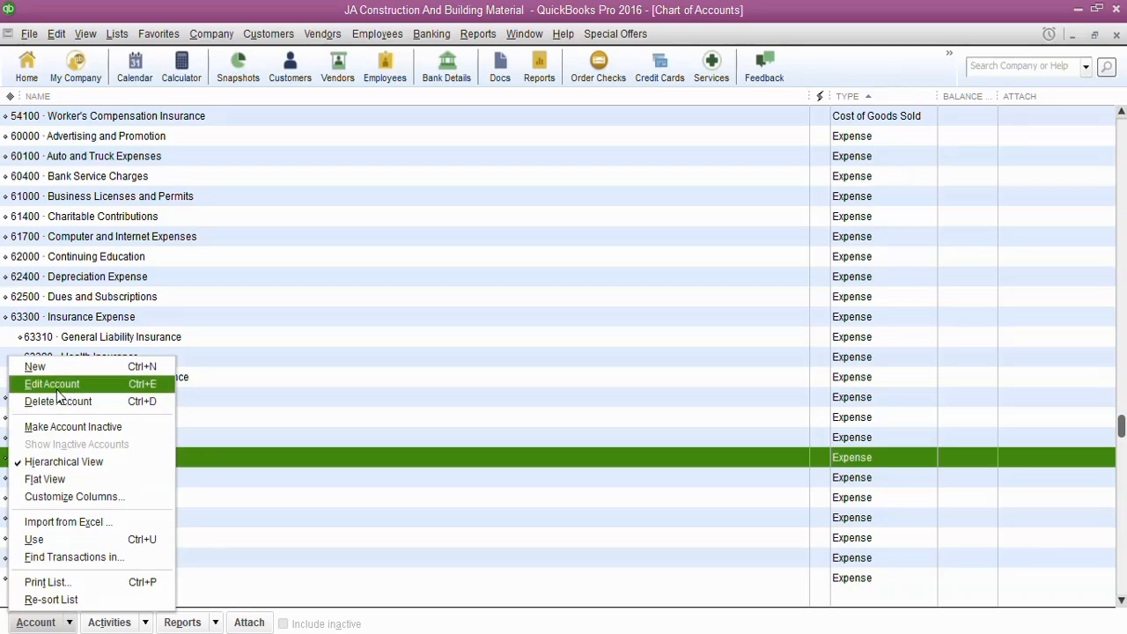
left_click(57, 385)
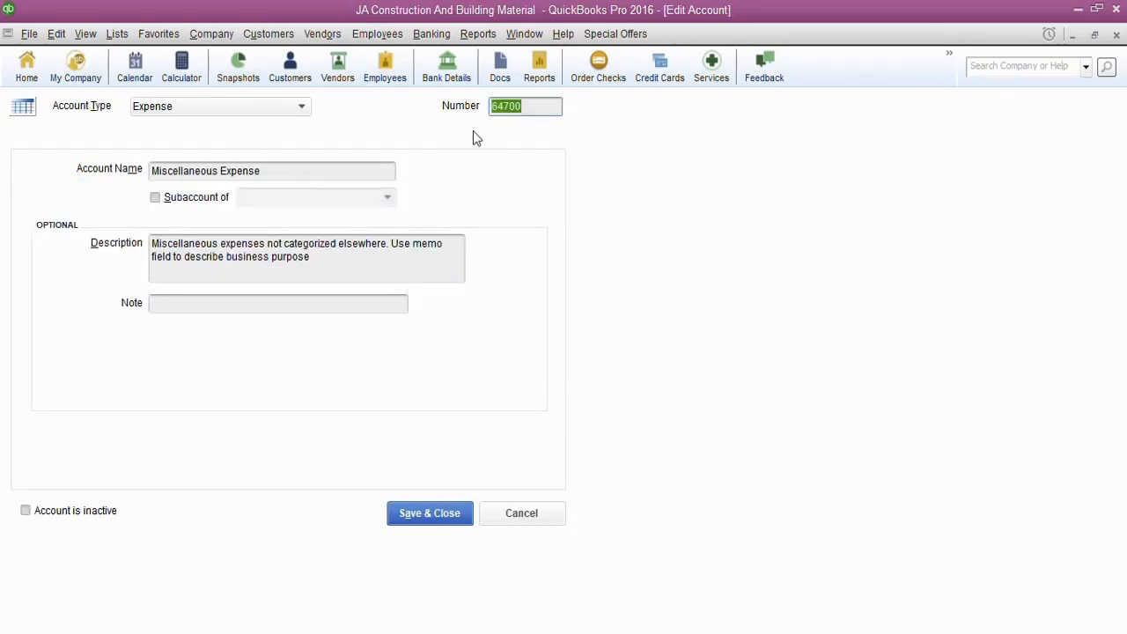
left_click(539, 109)
left_click(219, 172)
key("shift+Home")
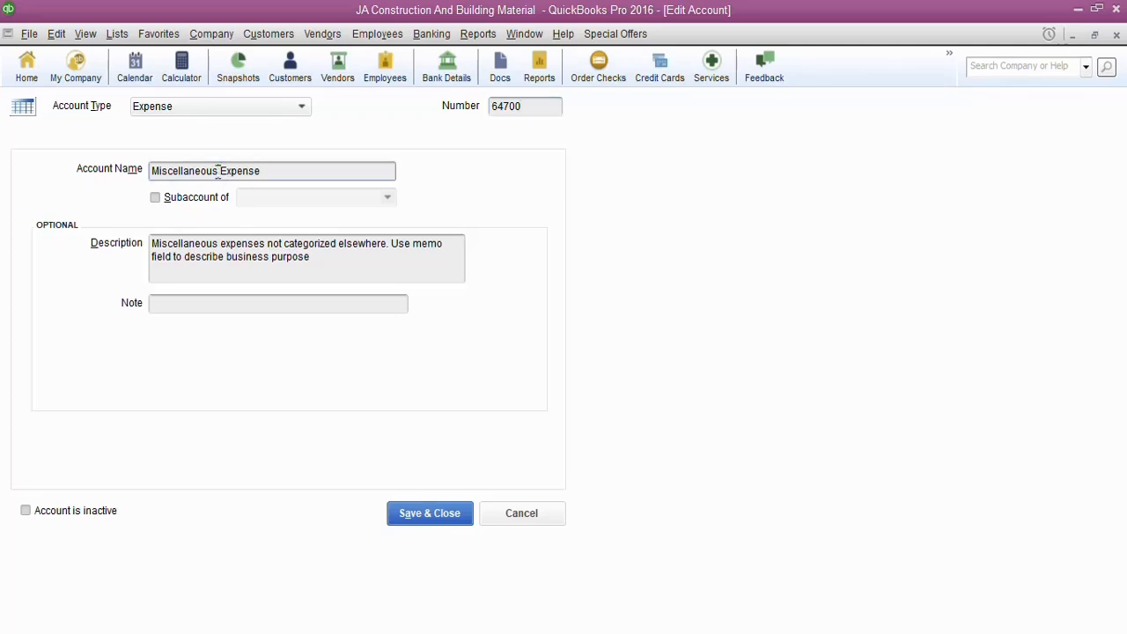
type("Other")
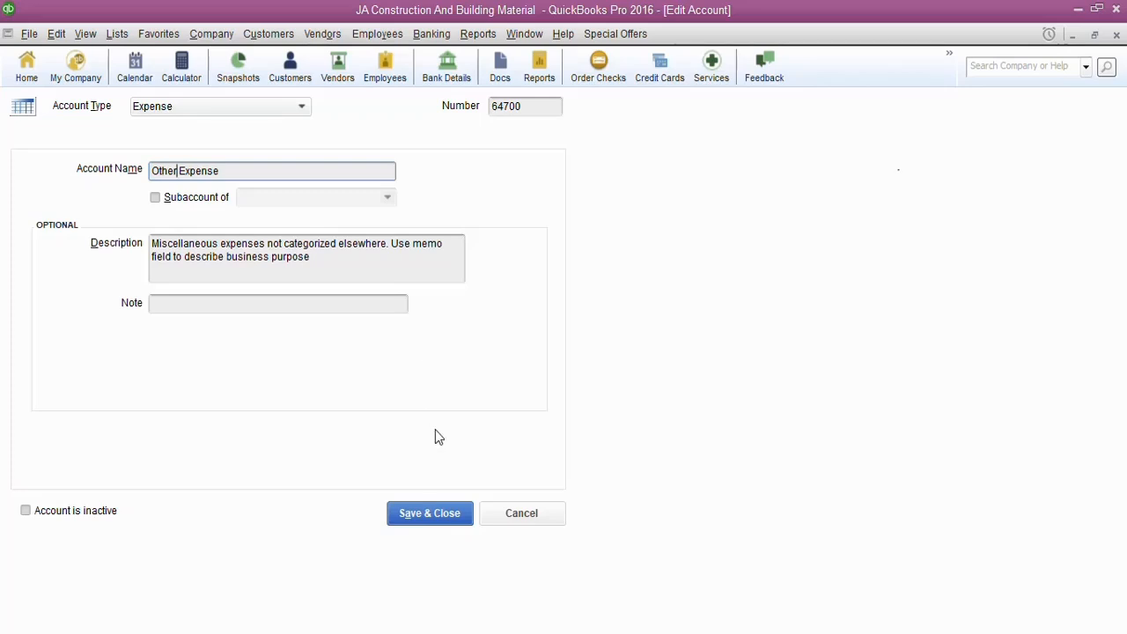
left_click(430, 515)
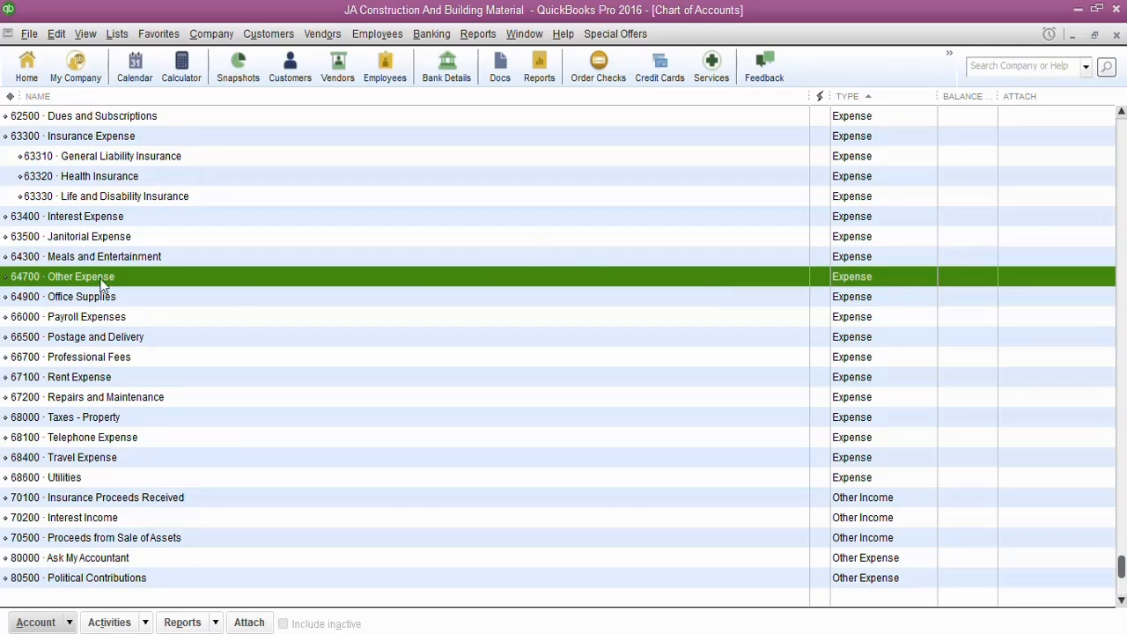
Mark the 64700 Other Expense account as inactive and save the change
left_click(70, 622)
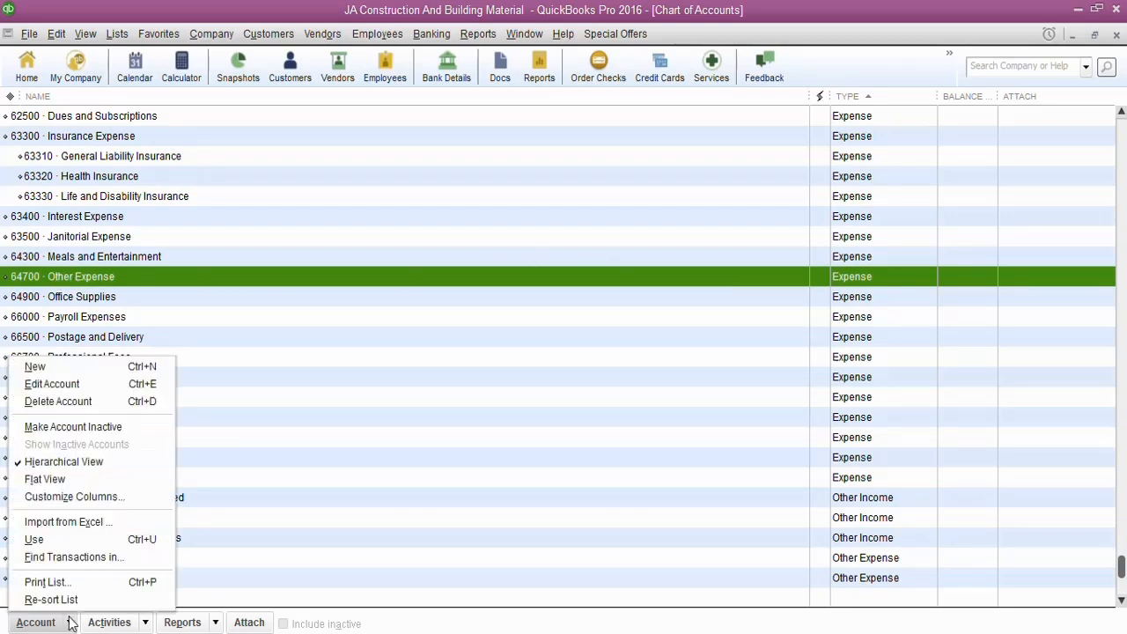
left_click(94, 390)
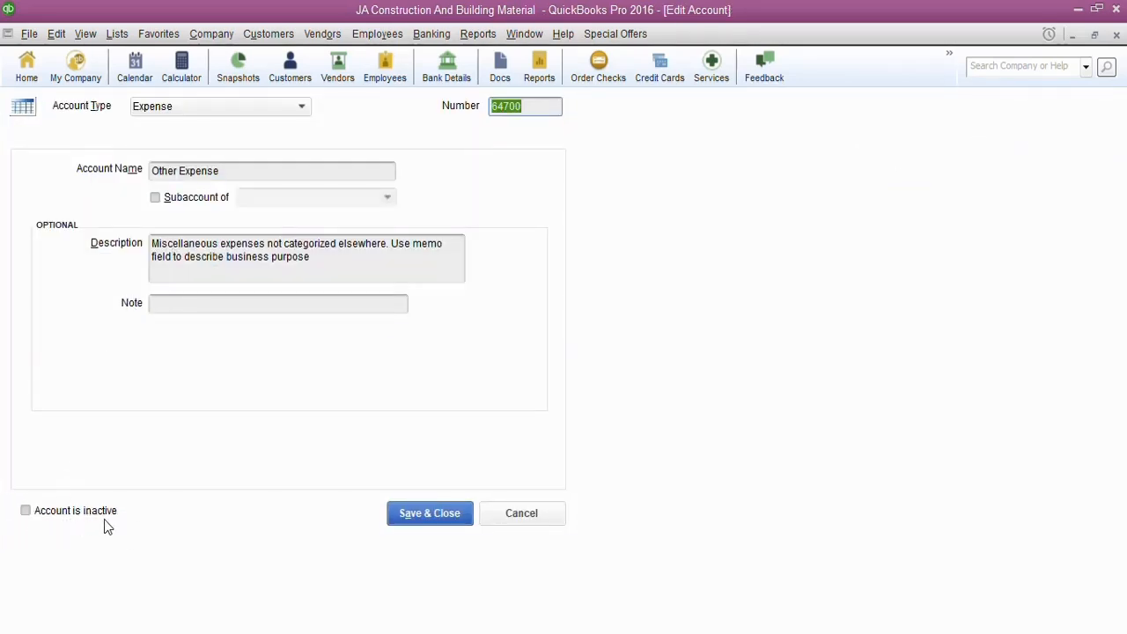
left_click(25, 512)
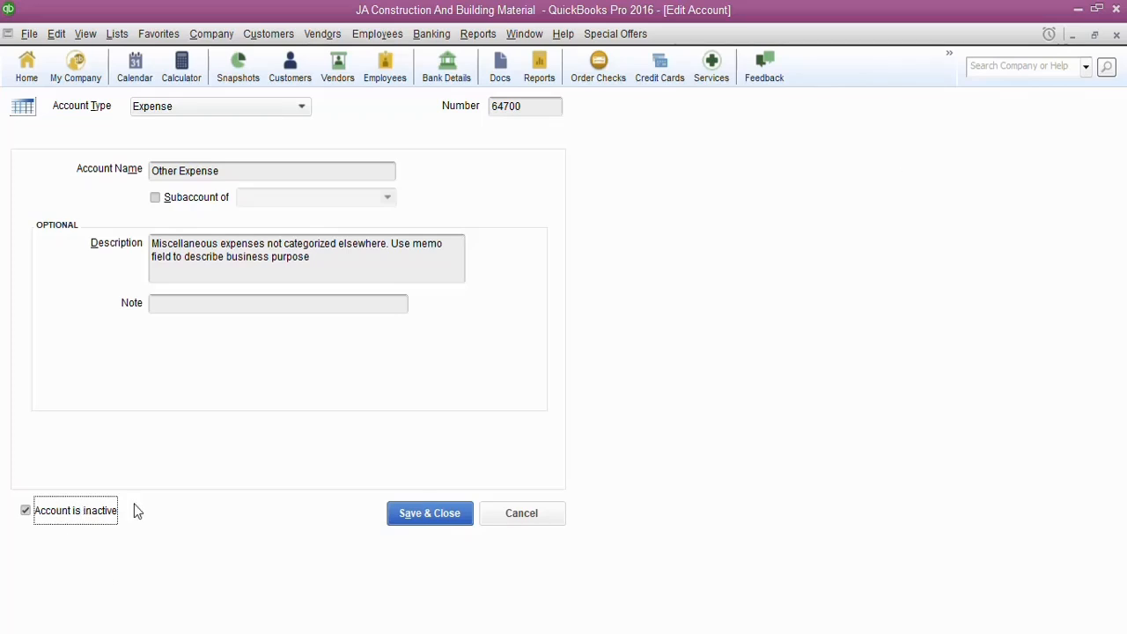
left_click(430, 514)
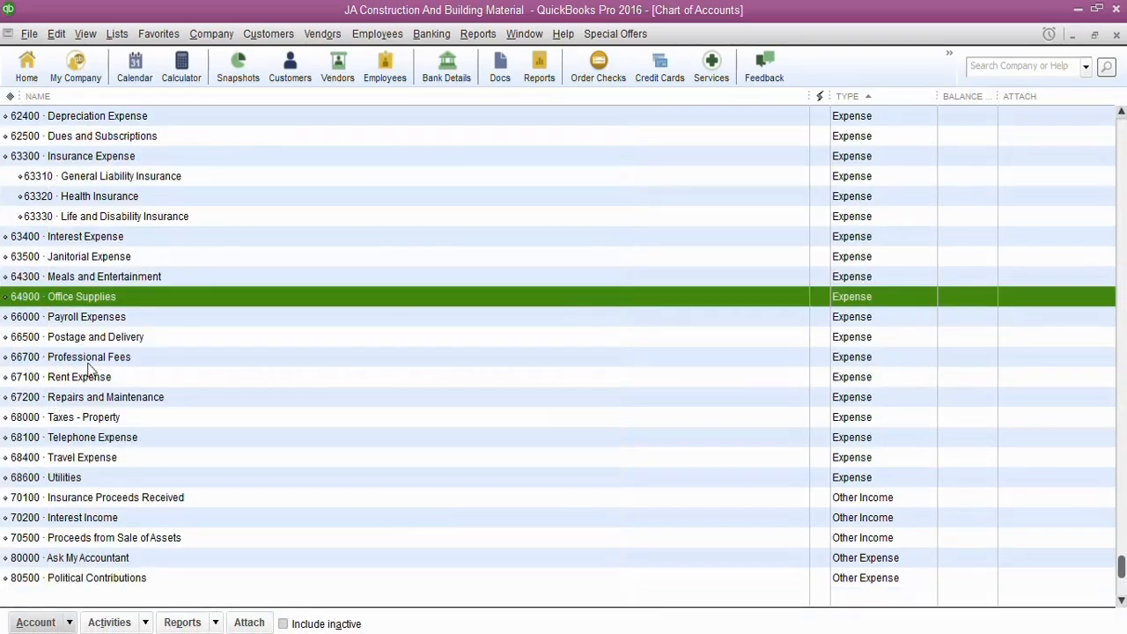
Include inactive accounts in the list and make the Other Expense account active again
left_click(284, 624)
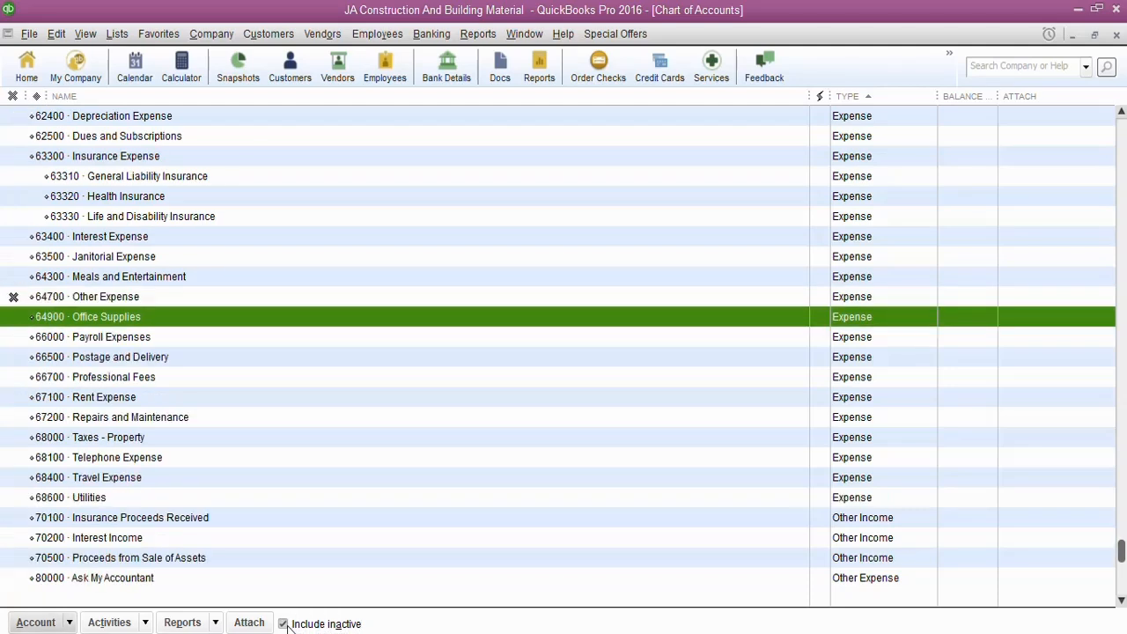
left_click(14, 297)
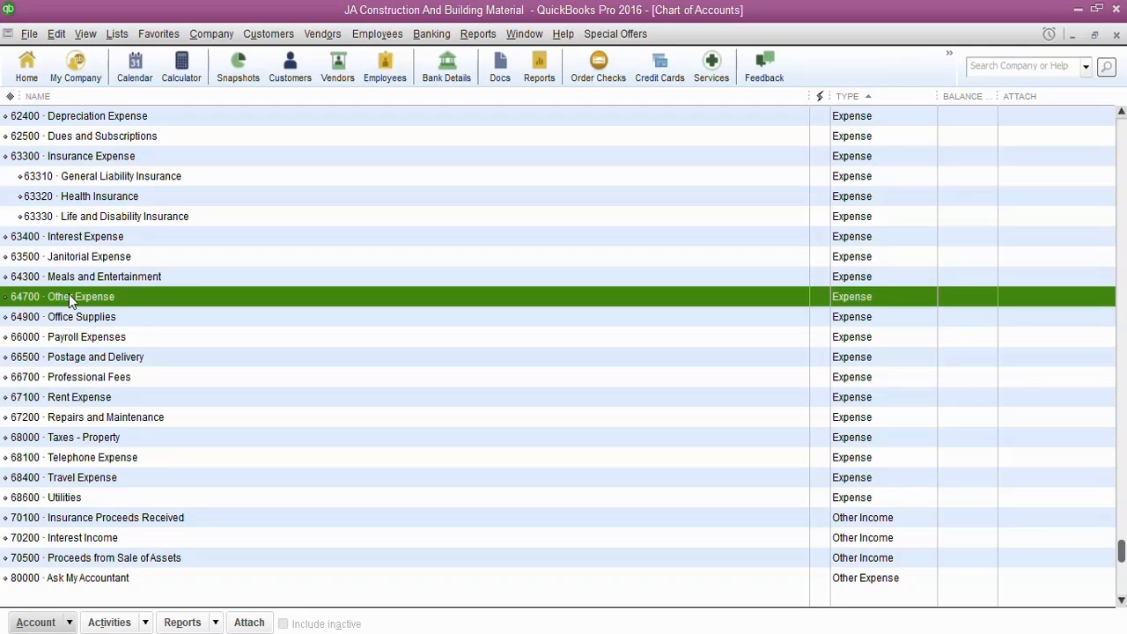
Delete the 64700 Other Expense account from the Chart of Accounts and confirm the deletion
left_click(74, 624)
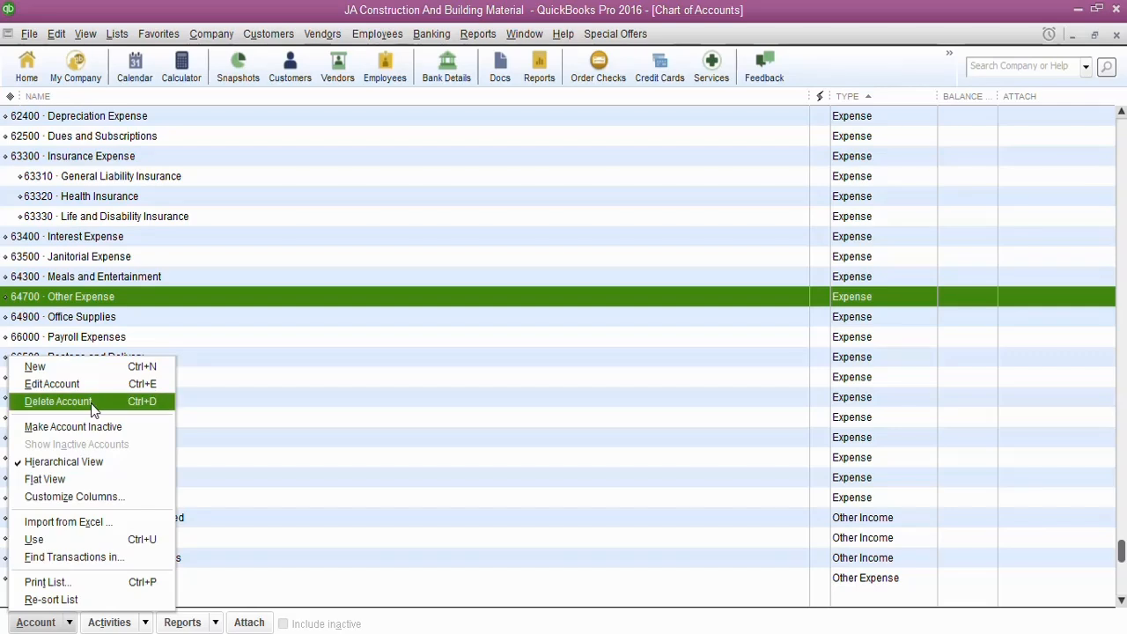
key("ctrl+d")
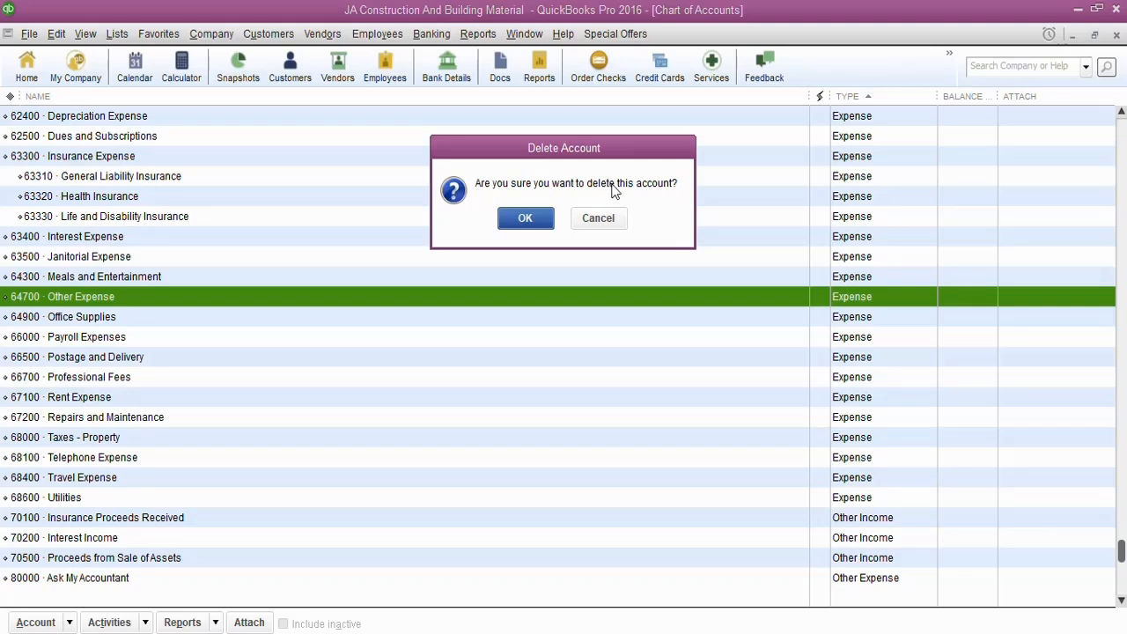
left_click(526, 219)
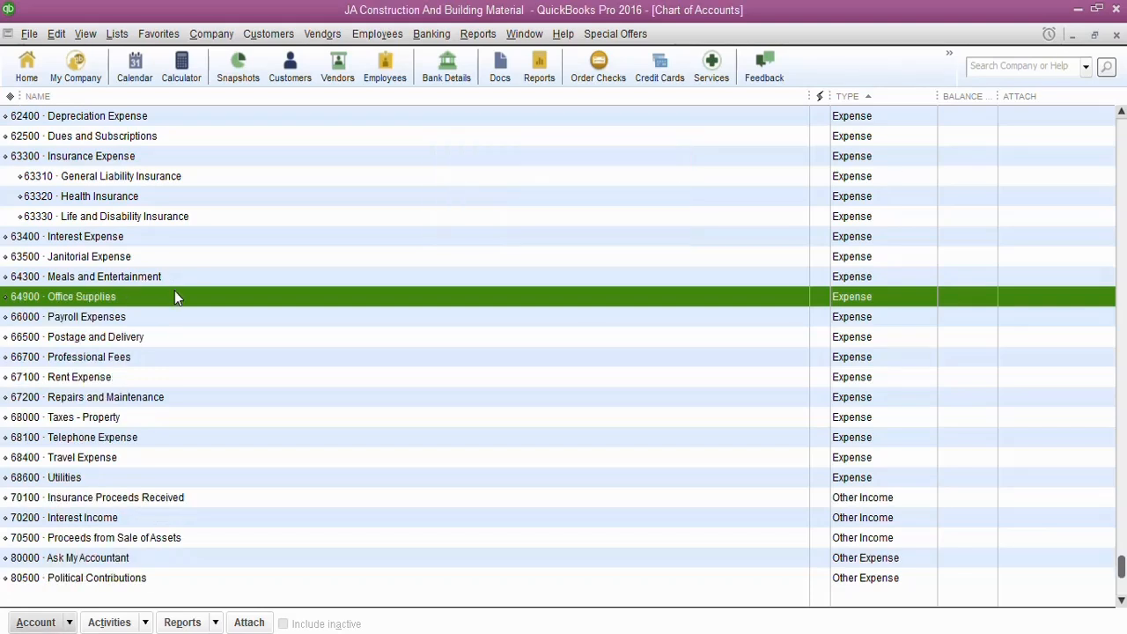